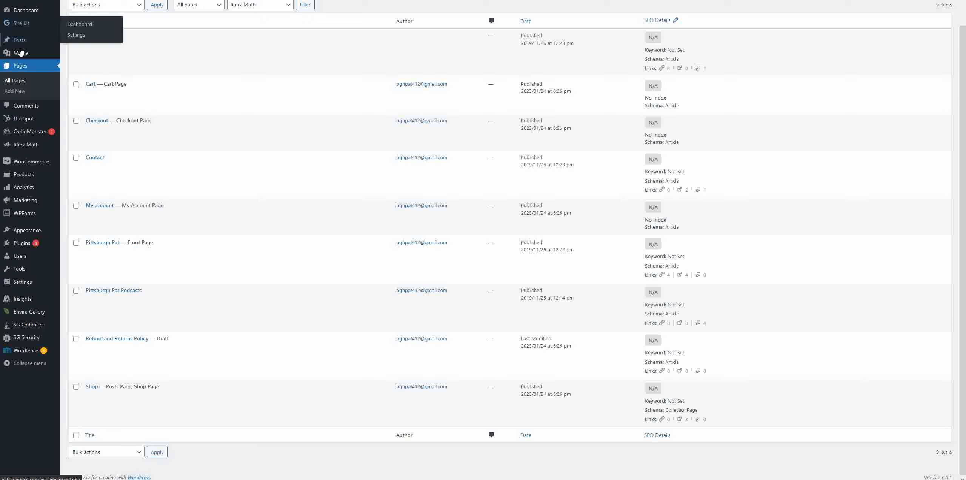
Go to the site dashboard and view the installed themes to see which one is active
{"action": "left_click", "coordinate": [29, 11]}
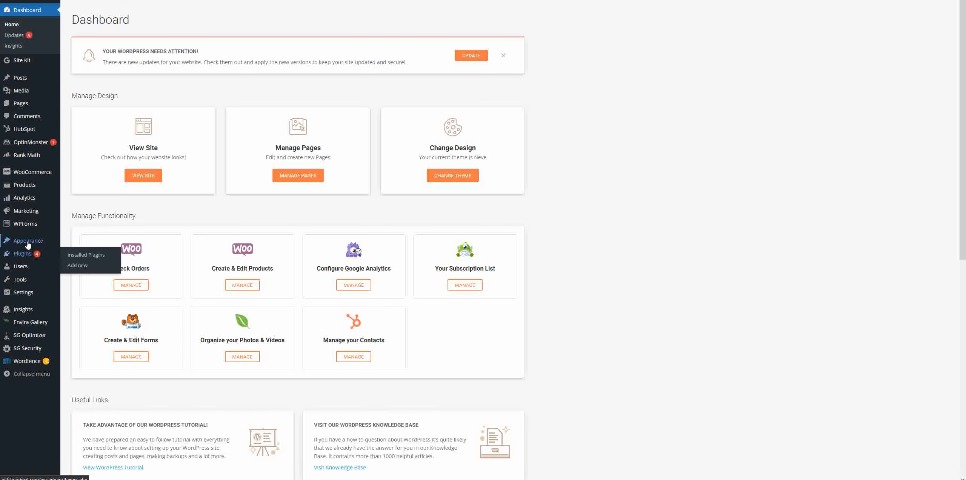
{"action": "left_click", "coordinate": [85, 242]}
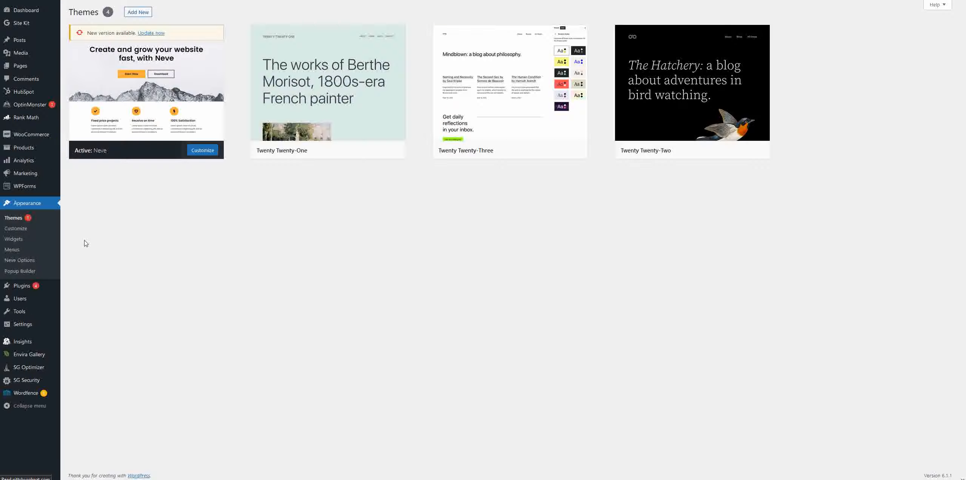
{"action": "mouse_move", "coordinate": [164, 73]}
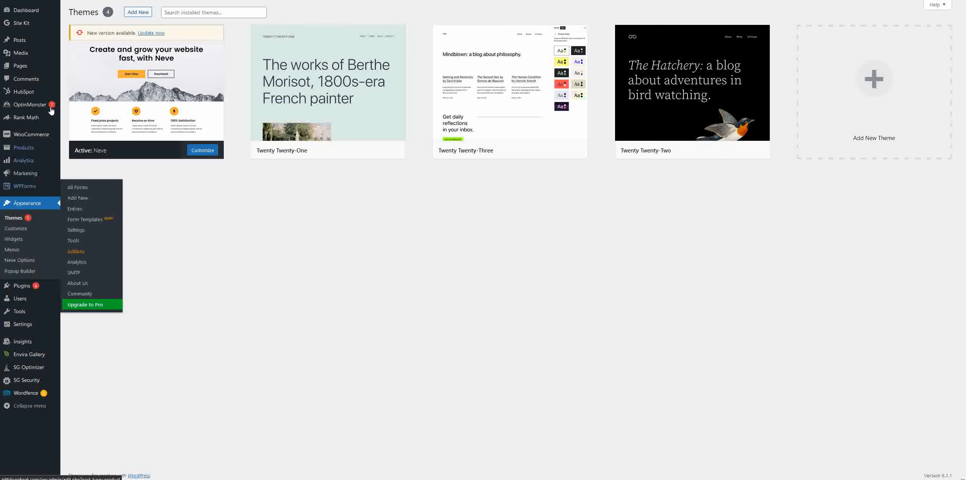
Open the site's front page for editing from the list of all pages
{"action": "mouse_move", "coordinate": [24, 67]}
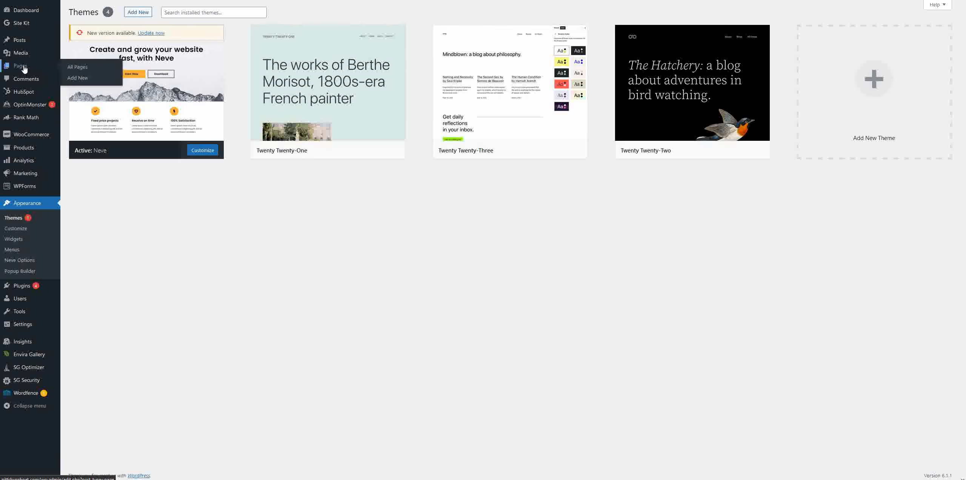
{"action": "left_click", "coordinate": [24, 67]}
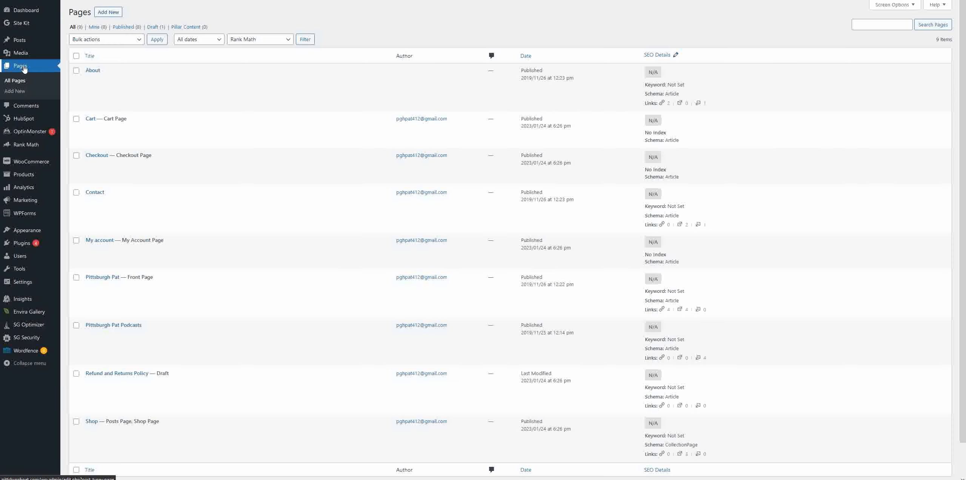
{"action": "scroll", "coordinate": [151, 280], "scroll_direction": "down", "scroll_amount": 1}
{"action": "scroll", "coordinate": [113, 283], "scroll_direction": "up", "scroll_amount": 1}
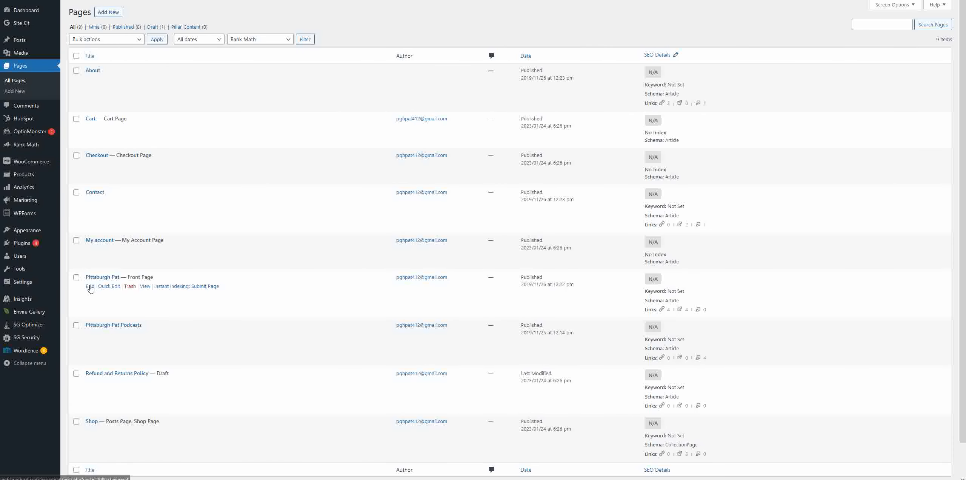
{"action": "left_click", "coordinate": [90, 287]}
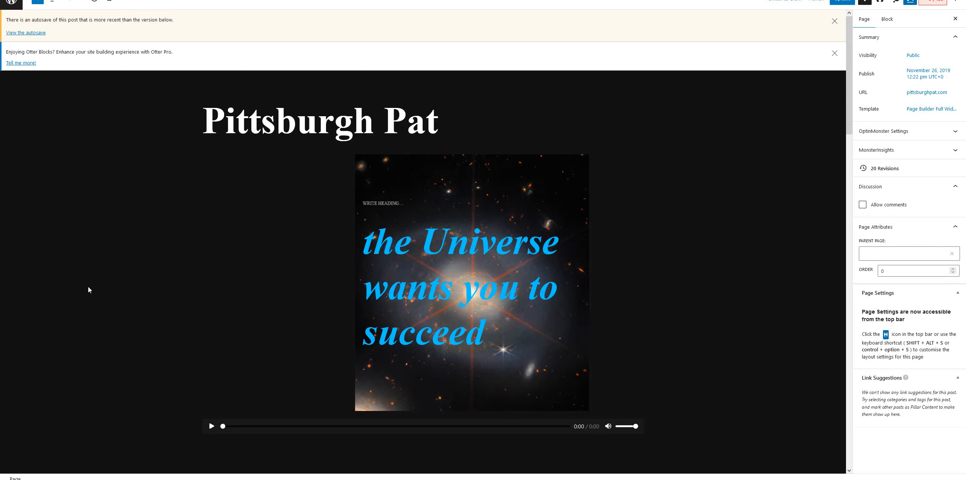
Look through the front page's content down to the row of four cover images and the audio block at its end
{"action": "scroll", "coordinate": [319, 256], "scroll_direction": "down", "scroll_amount": 5}
{"action": "scroll", "coordinate": [319, 257], "scroll_direction": "up", "scroll_amount": 5}
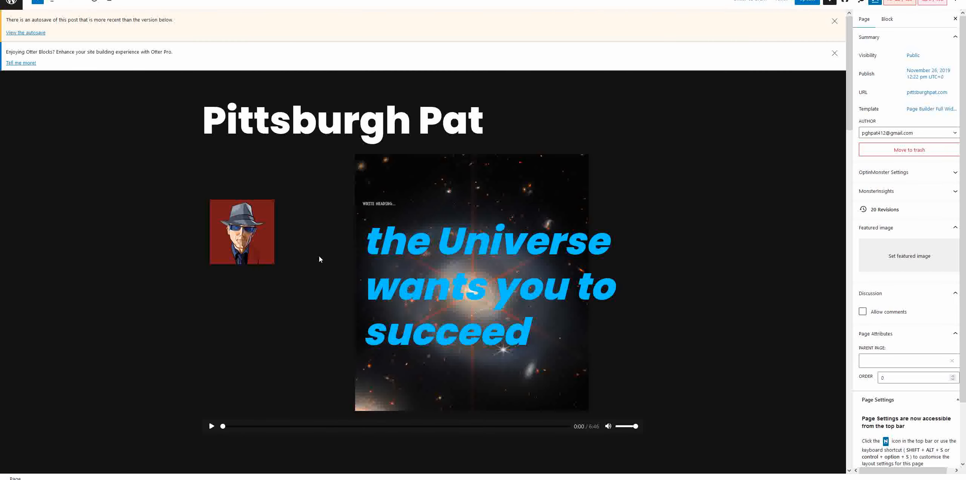
{"action": "scroll", "coordinate": [319, 259], "scroll_direction": "down", "scroll_amount": 15}
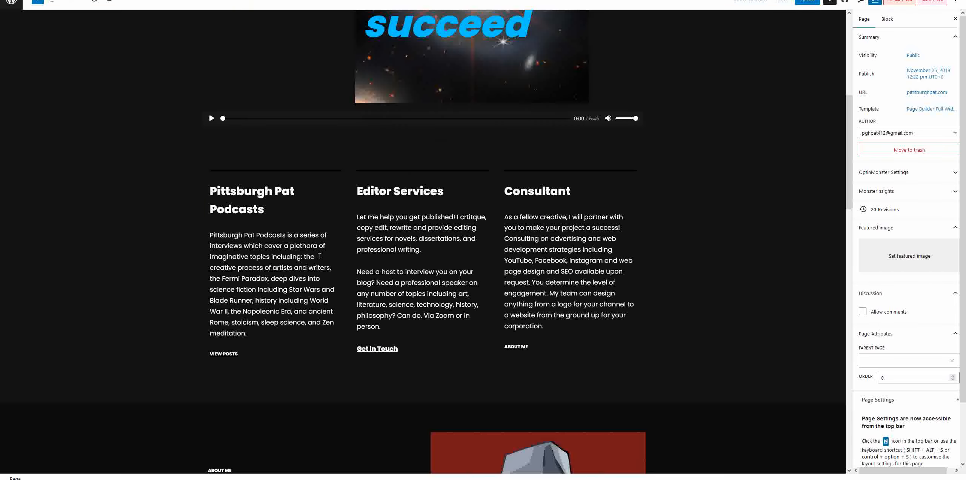
{"action": "scroll", "coordinate": [319, 259], "scroll_direction": "down", "scroll_amount": 15}
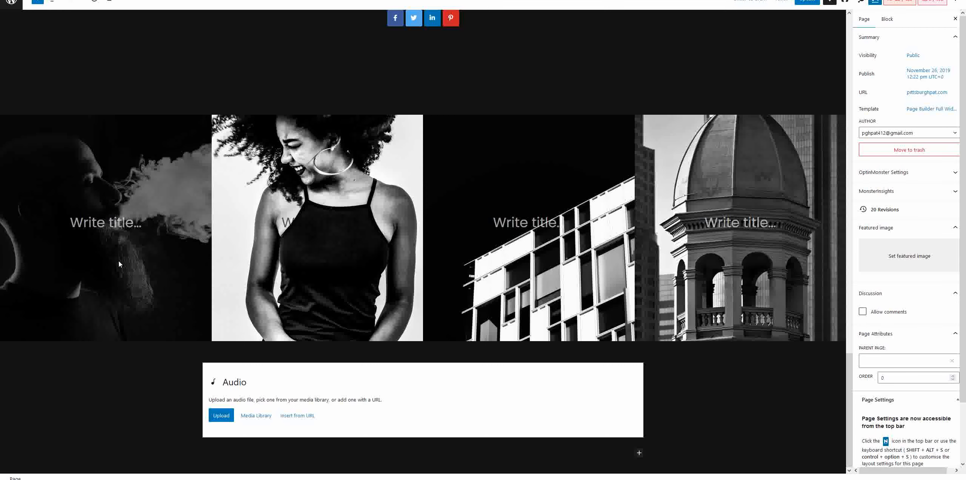
{"action": "scroll", "coordinate": [118, 260], "scroll_direction": "up", "scroll_amount": 3}
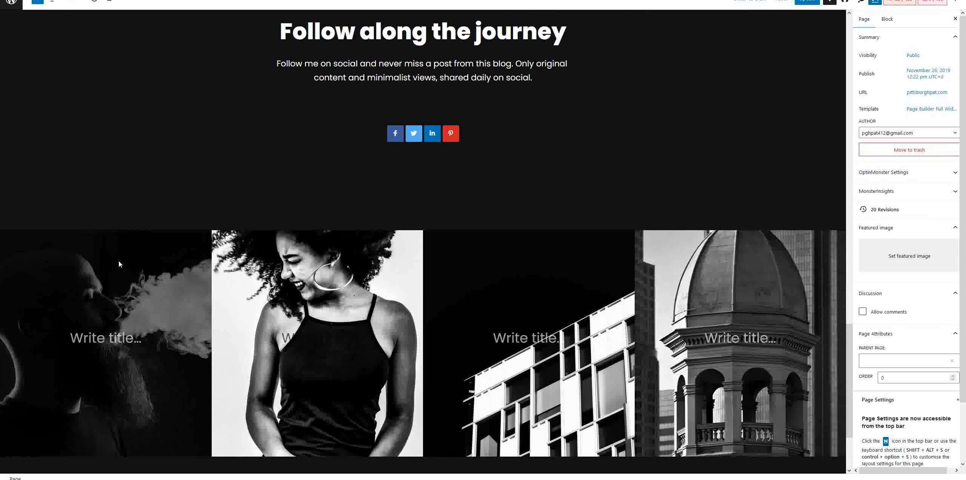
{"action": "scroll", "coordinate": [118, 260], "scroll_direction": "down", "scroll_amount": 2}
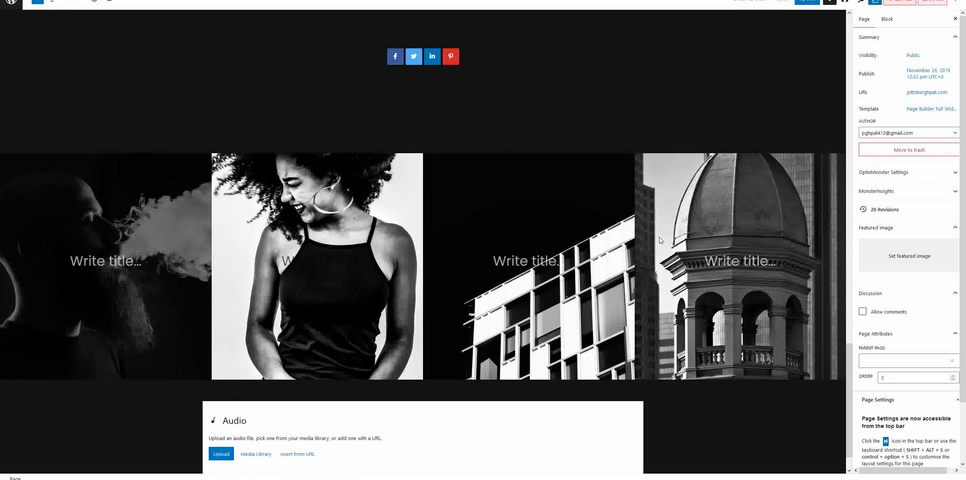
{"action": "scroll", "coordinate": [697, 287], "scroll_direction": "up", "scroll_amount": 5}
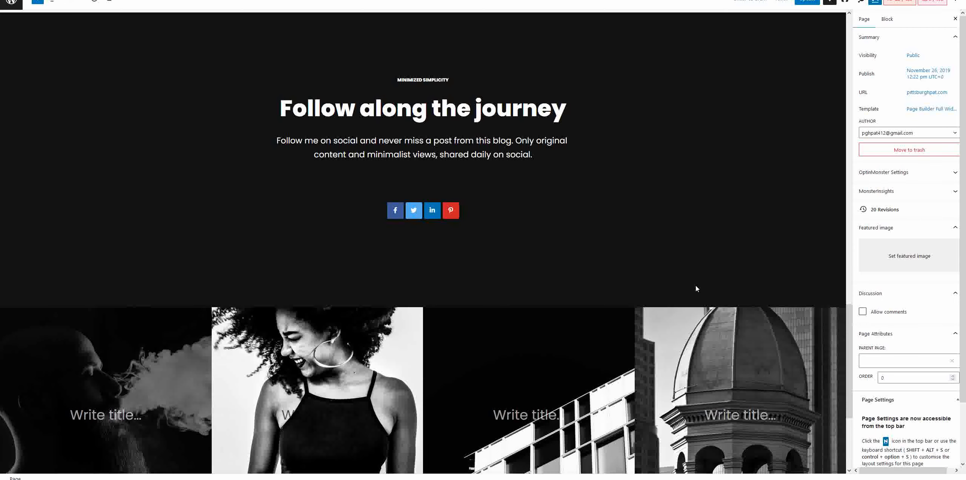
{"action": "scroll", "coordinate": [696, 289], "scroll_direction": "down", "scroll_amount": 5}
{"action": "scroll", "coordinate": [696, 289], "scroll_direction": "up", "scroll_amount": 3}
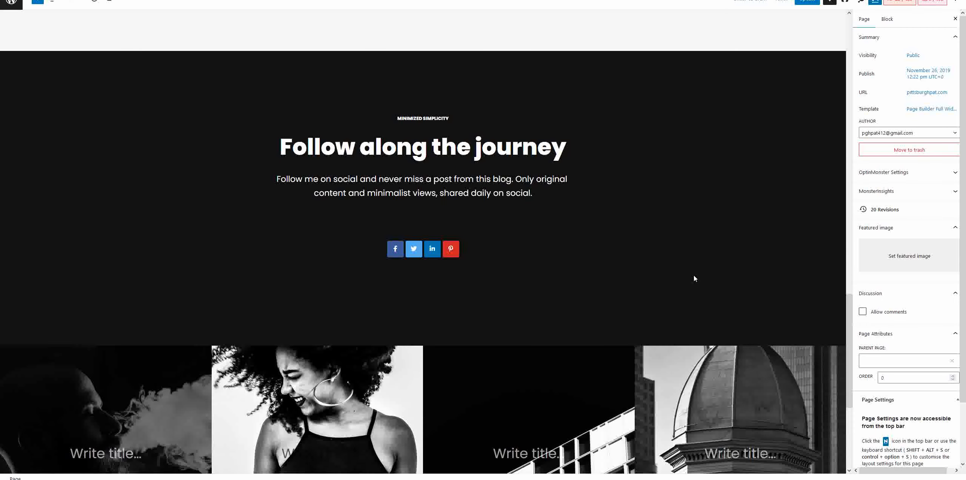
{"action": "scroll", "coordinate": [729, 270], "scroll_direction": "down", "scroll_amount": 3}
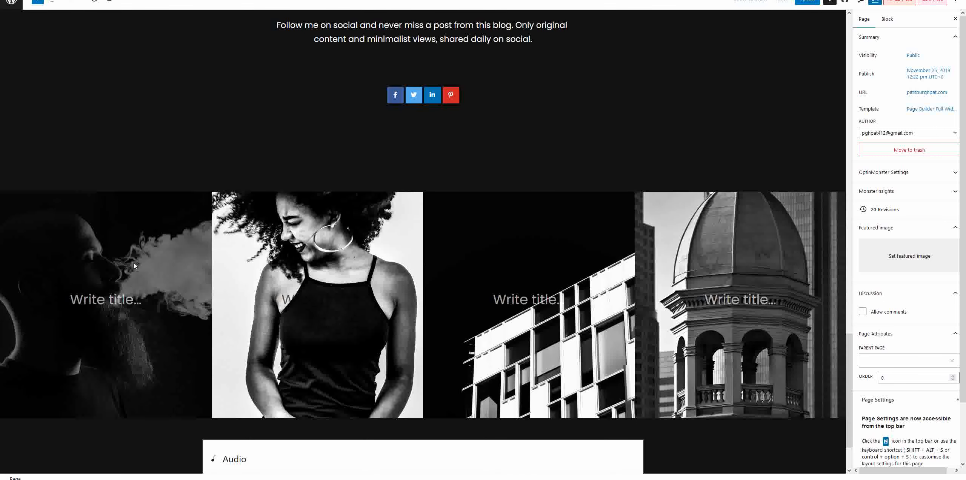
Replace the first cover's smoking man photo with an upload of IMG_2608.JPG from the web site photos folder and shift its focal point to 88% left
{"action": "left_click", "coordinate": [99, 264]}
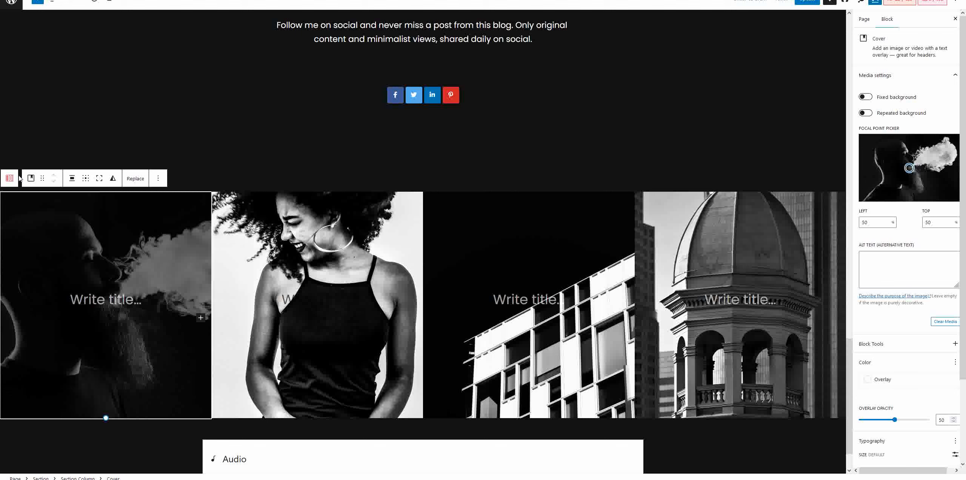
{"action": "left_click", "coordinate": [136, 179]}
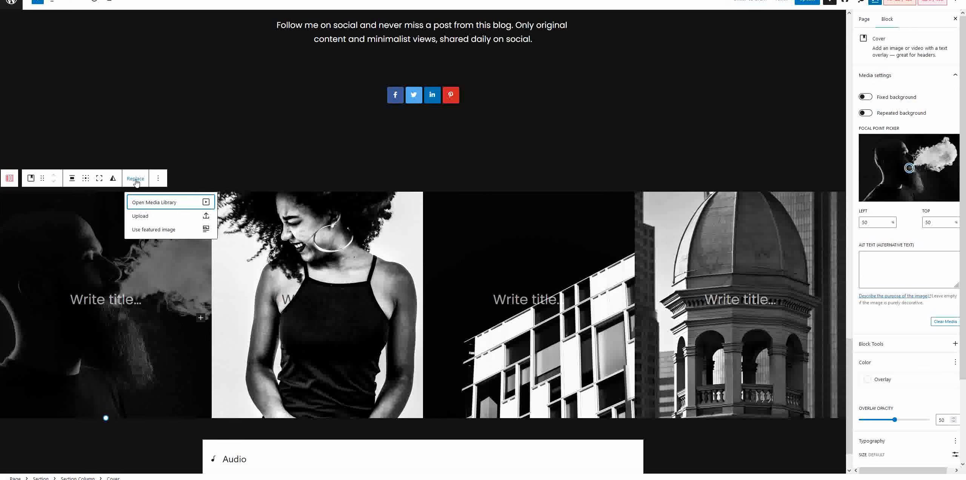
{"action": "left_click", "coordinate": [151, 218]}
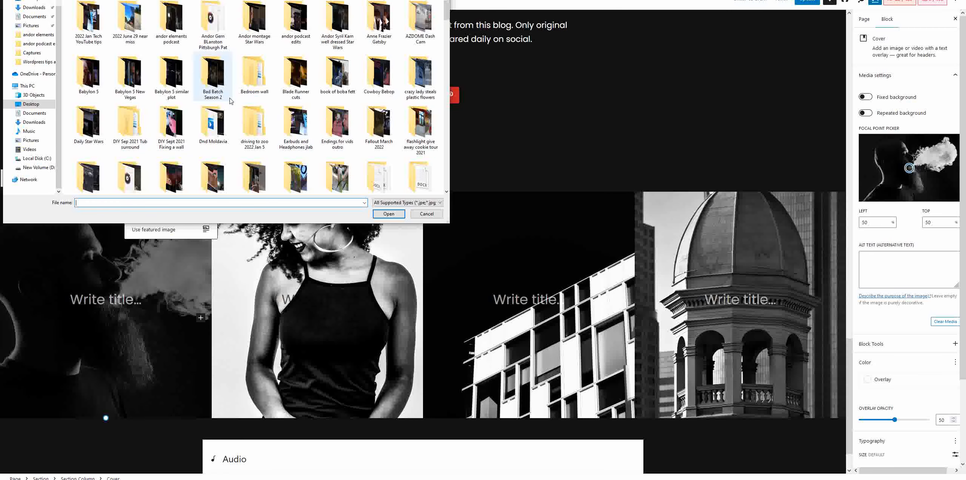
{"action": "scroll", "coordinate": [230, 100], "scroll_direction": "down", "scroll_amount": 10}
{"action": "scroll", "coordinate": [230, 100], "scroll_direction": "down", "scroll_amount": 5}
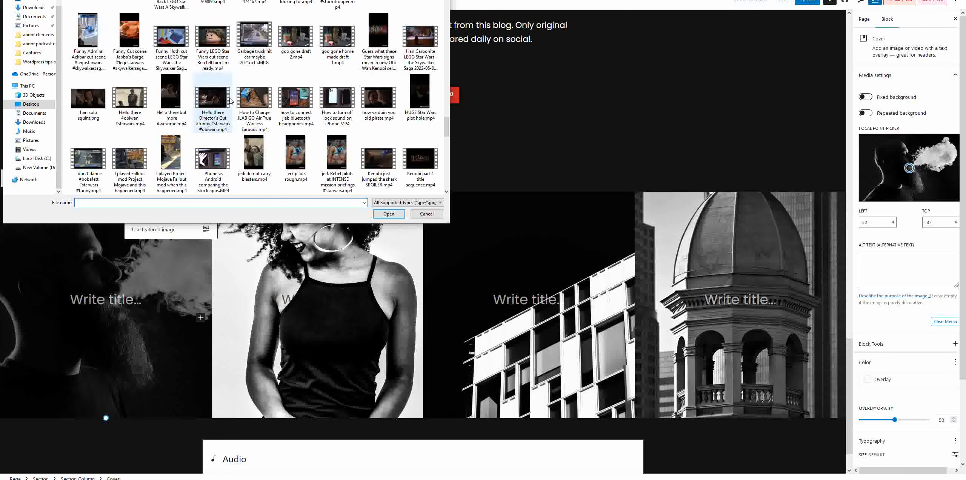
{"action": "scroll", "coordinate": [231, 100], "scroll_direction": "down", "scroll_amount": 10}
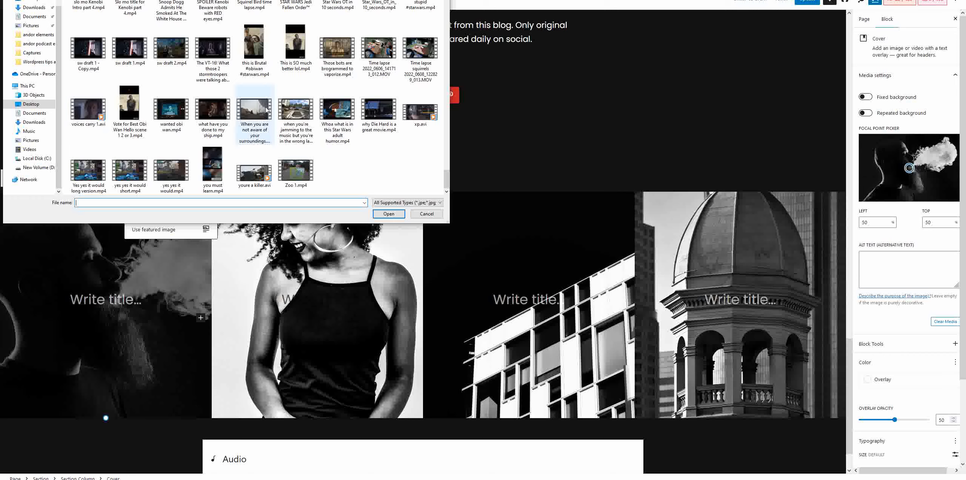
{"action": "scroll", "coordinate": [275, 109], "scroll_direction": "up", "scroll_amount": 20}
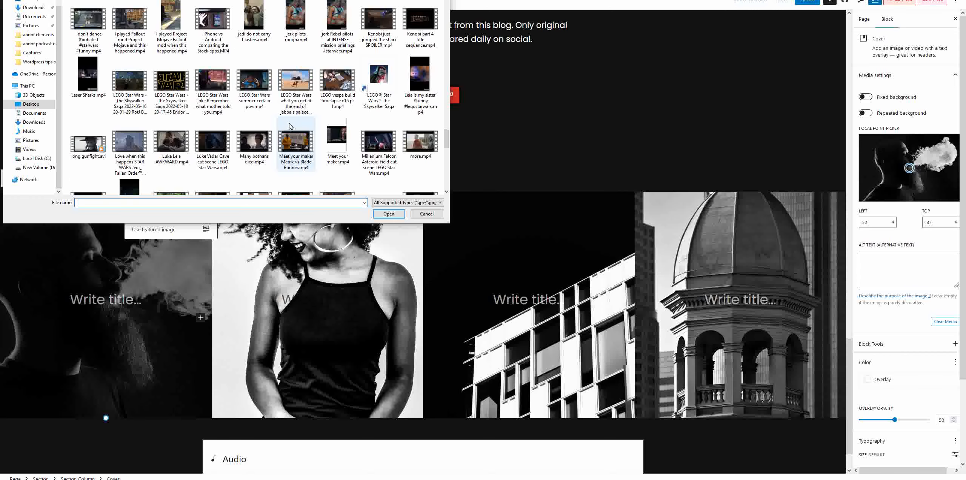
{"action": "scroll", "coordinate": [290, 126], "scroll_direction": "up", "scroll_amount": 5}
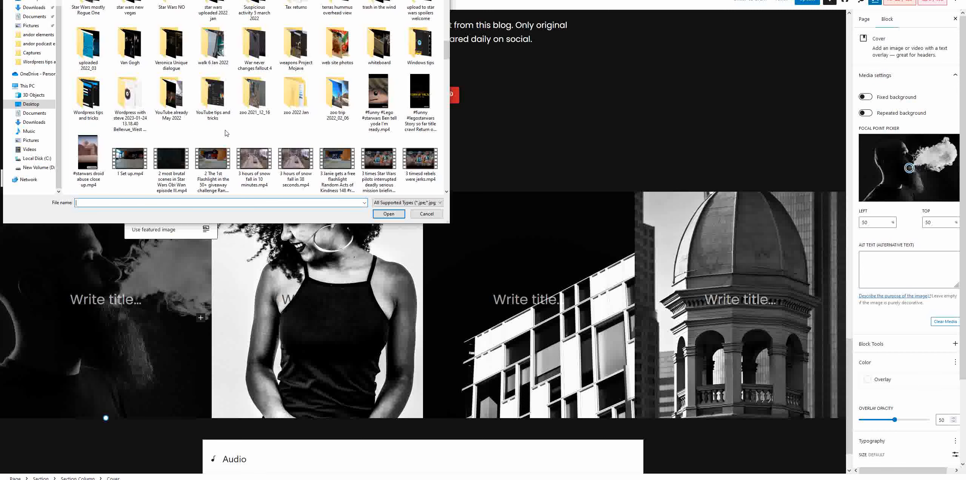
{"action": "left_click", "coordinate": [341, 121]}
{"action": "double_click", "coordinate": [341, 121]}
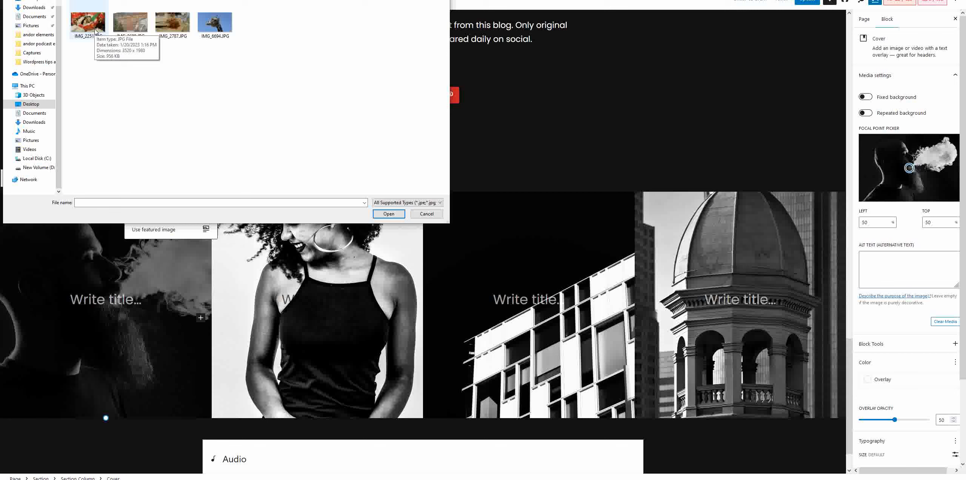
{"action": "left_click", "coordinate": [137, 26]}
{"action": "left_click", "coordinate": [382, 214]}
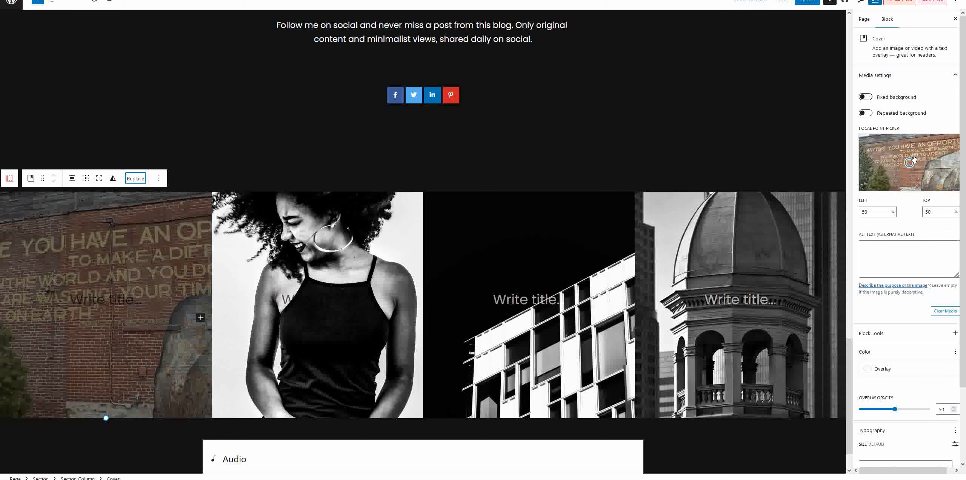
{"action": "mouse_move", "coordinate": [910, 162]}
{"action": "left_mouse_down"}
{"action": "mouse_move", "coordinate": [960, 165]}
{"action": "mouse_move", "coordinate": [862, 170]}
{"action": "mouse_move", "coordinate": [947, 165]}
{"action": "left_mouse_up"}
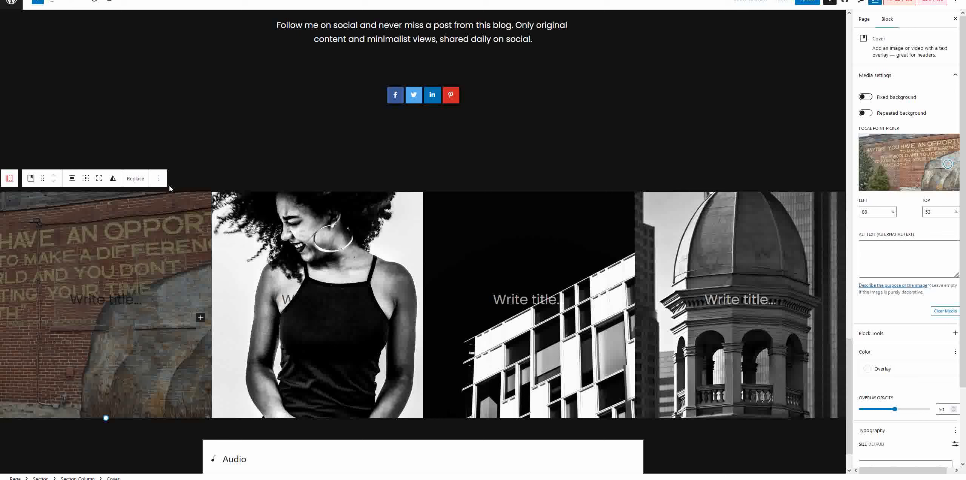
Replace the second cover's photo of the laughing woman with an upload of IMG_2251.JPG
{"action": "left_click", "coordinate": [329, 232]}
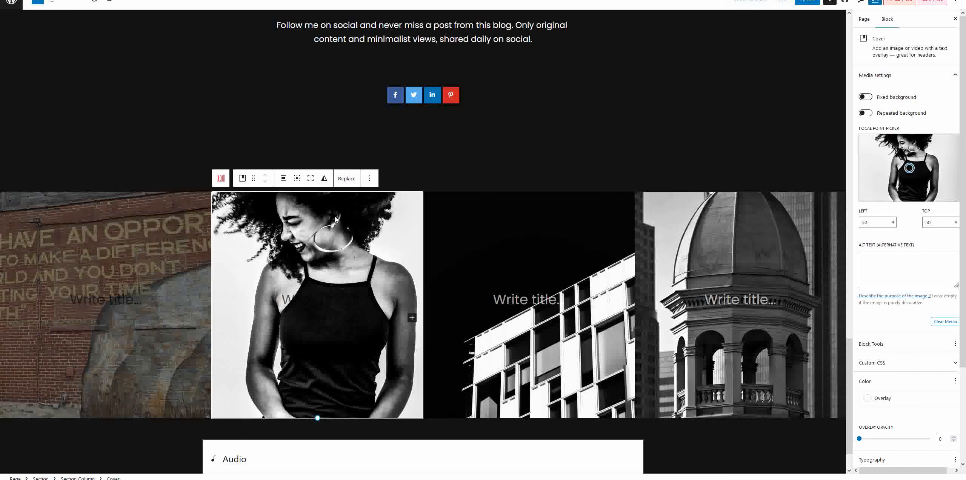
{"action": "left_click", "coordinate": [347, 179]}
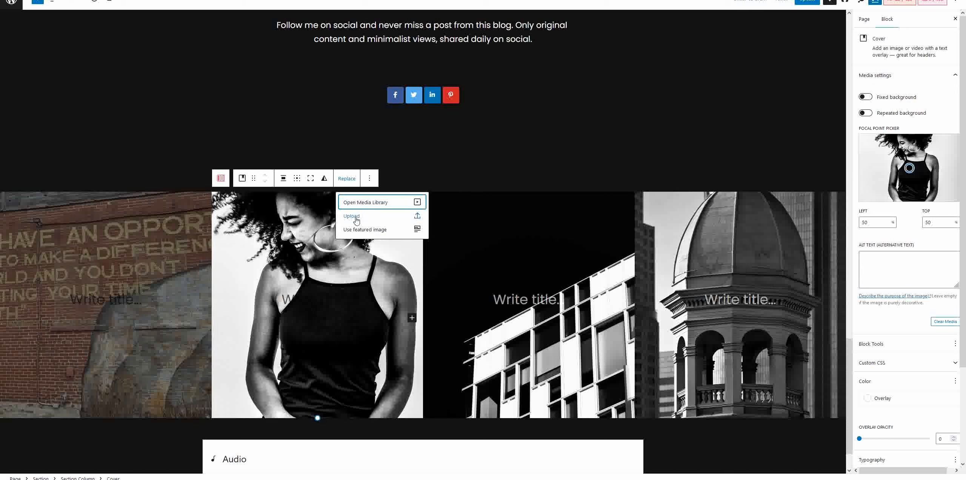
{"action": "left_click", "coordinate": [356, 218]}
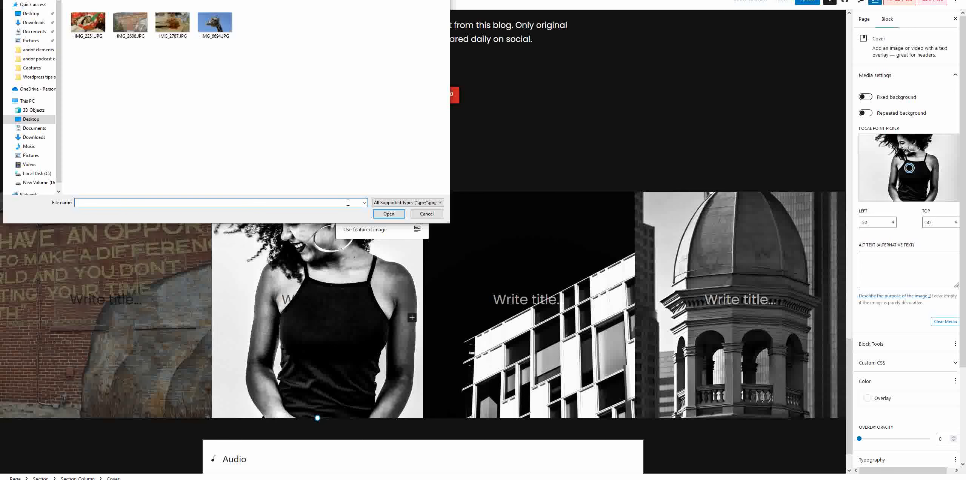
{"action": "left_click", "coordinate": [93, 26]}
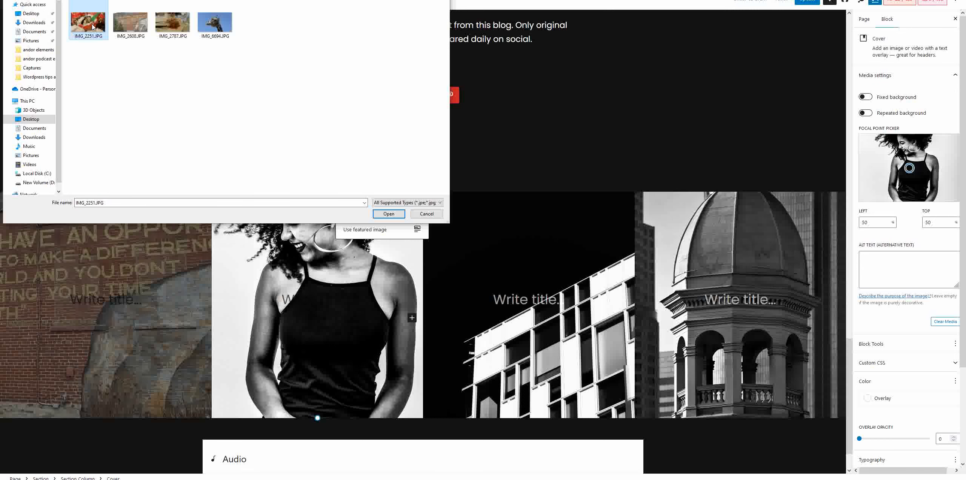
{"action": "left_click", "coordinate": [388, 214]}
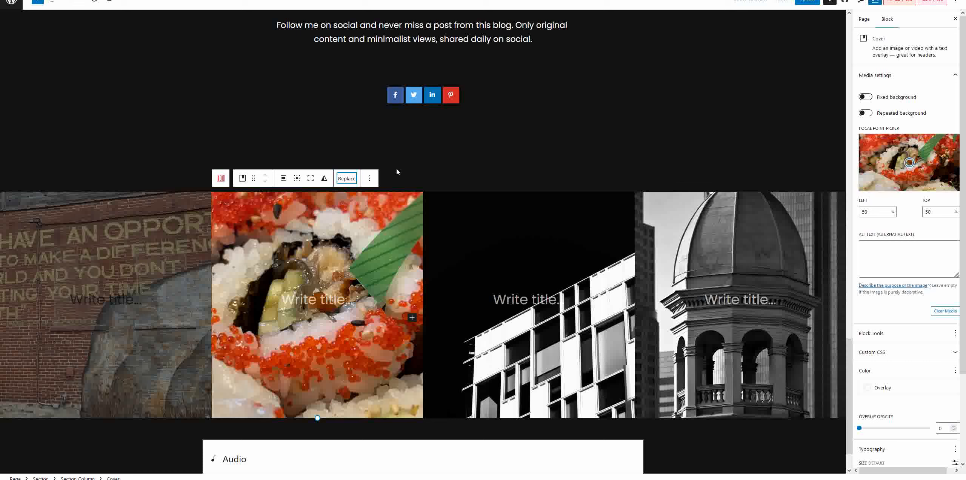
Replace the third cover's photo of the white building with an upload of IMG_6694.JPG
{"action": "left_click", "coordinate": [533, 271]}
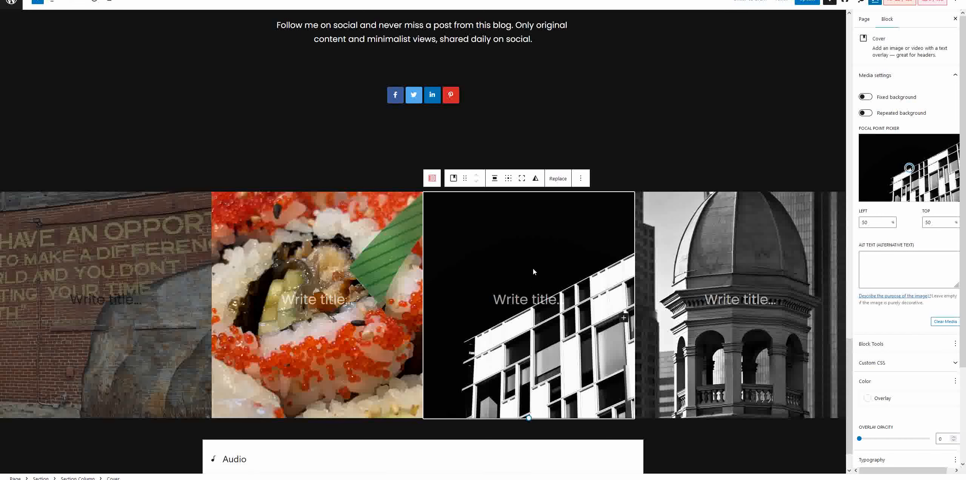
{"action": "left_click", "coordinate": [558, 179]}
{"action": "left_click", "coordinate": [563, 216]}
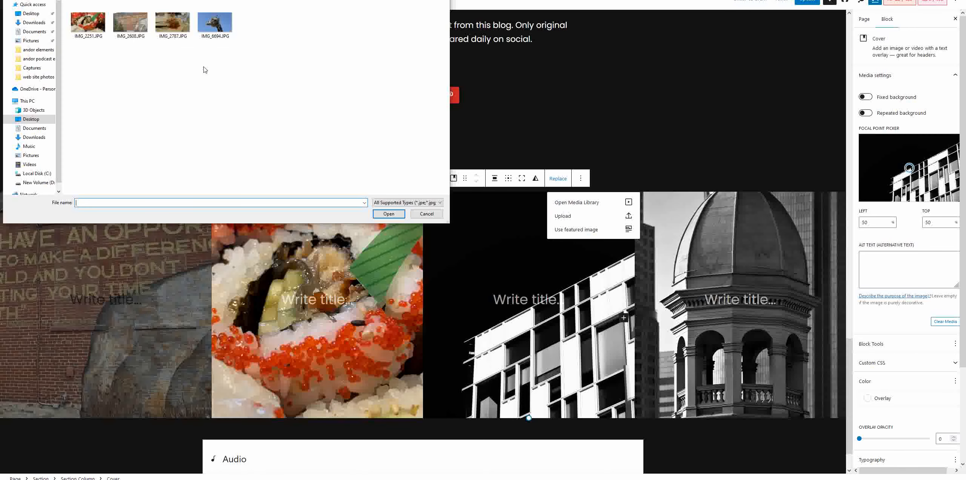
{"action": "left_click", "coordinate": [219, 27]}
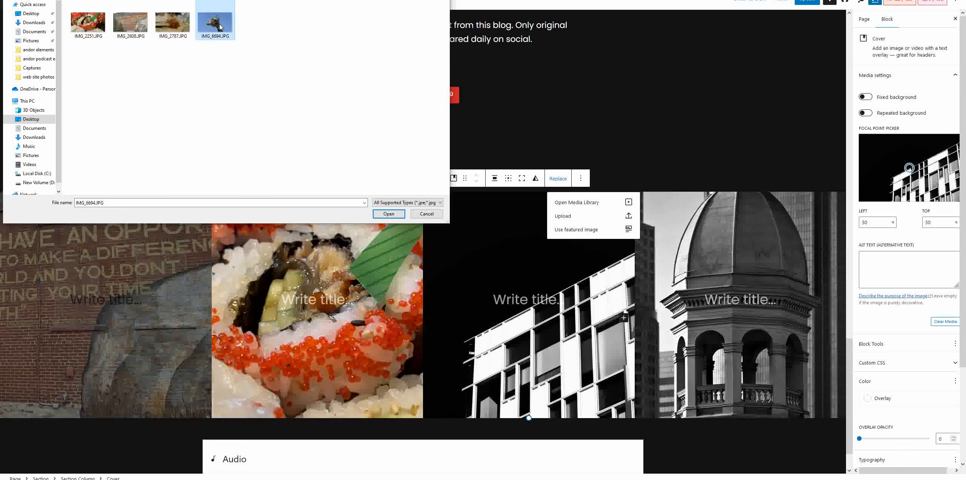
{"action": "left_click", "coordinate": [387, 214]}
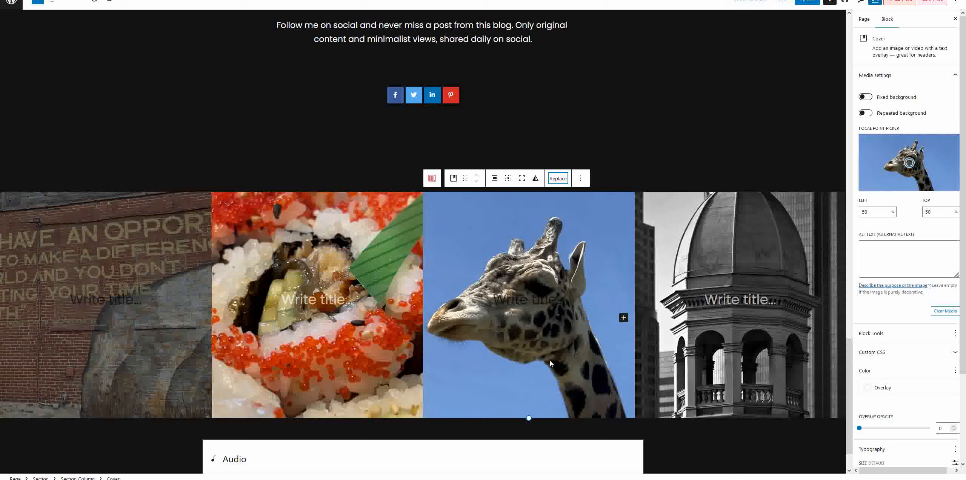
{"action": "left_click", "coordinate": [750, 307]}
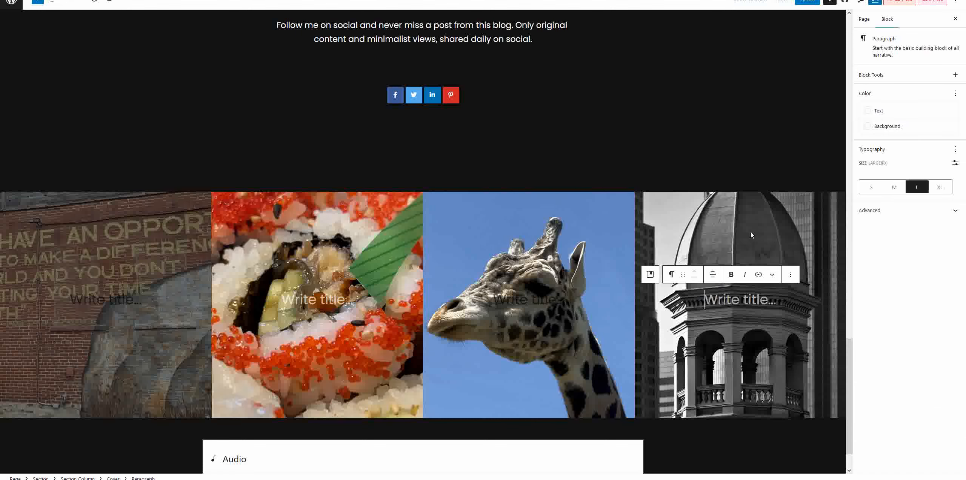
{"action": "left_click", "coordinate": [744, 290]}
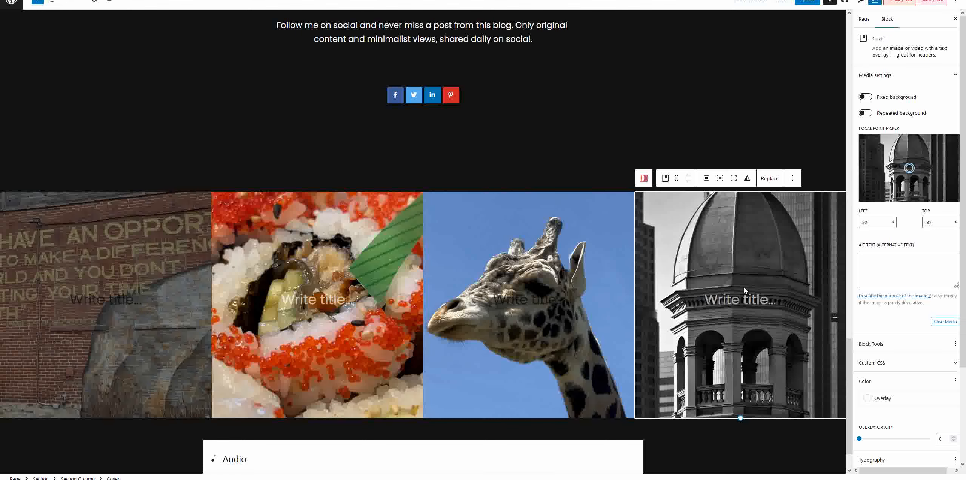
{"action": "left_click", "coordinate": [773, 183]}
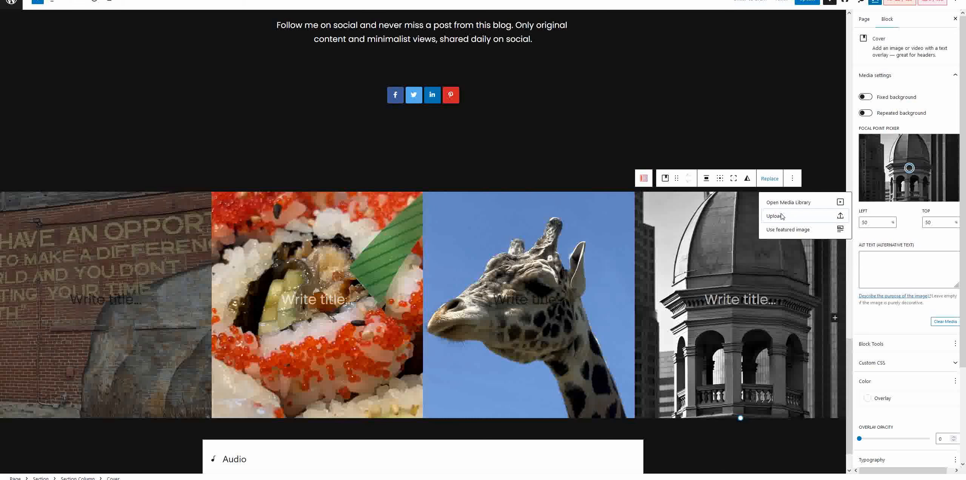
{"action": "left_click", "coordinate": [782, 216]}
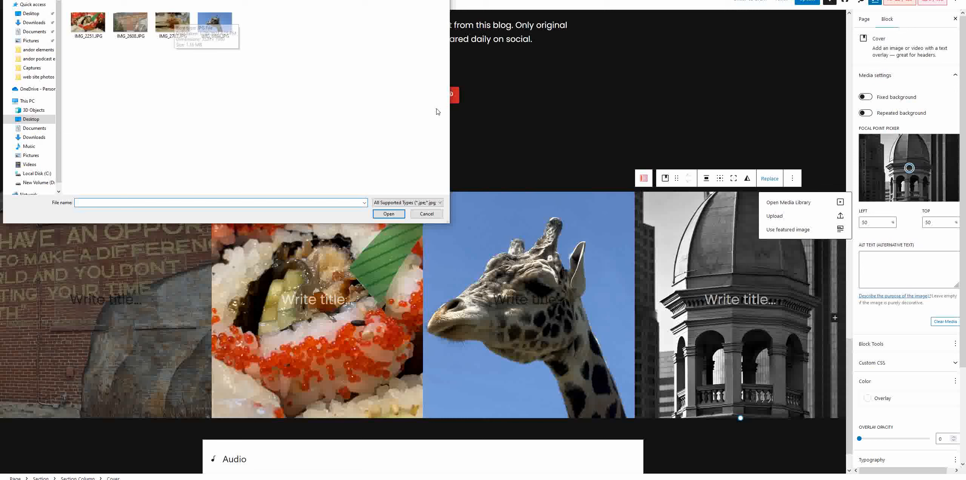
{"action": "left_click", "coordinate": [433, 216]}
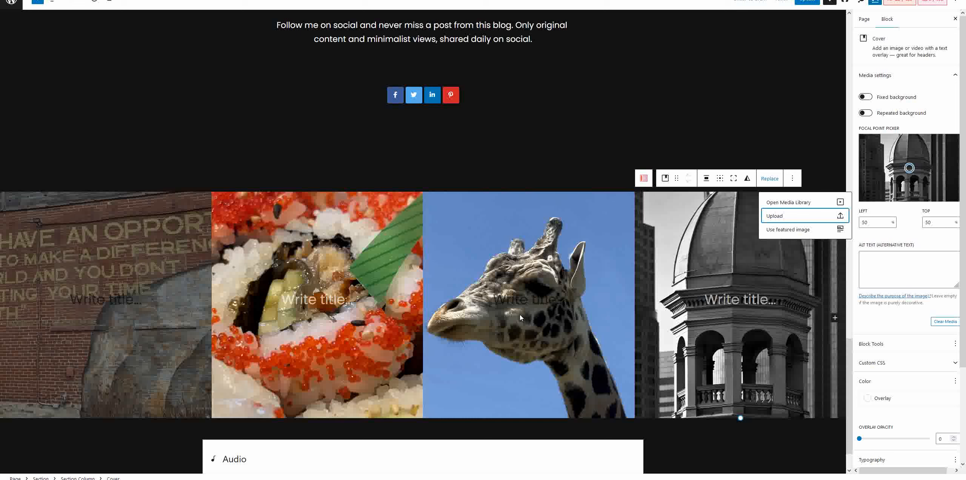
In the paragraph under "Follow along the journey", change "social" to "socials" in the first sentence and "this blog" to "my blog"
{"action": "scroll", "coordinate": [406, 329], "scroll_direction": "up", "scroll_amount": 6}
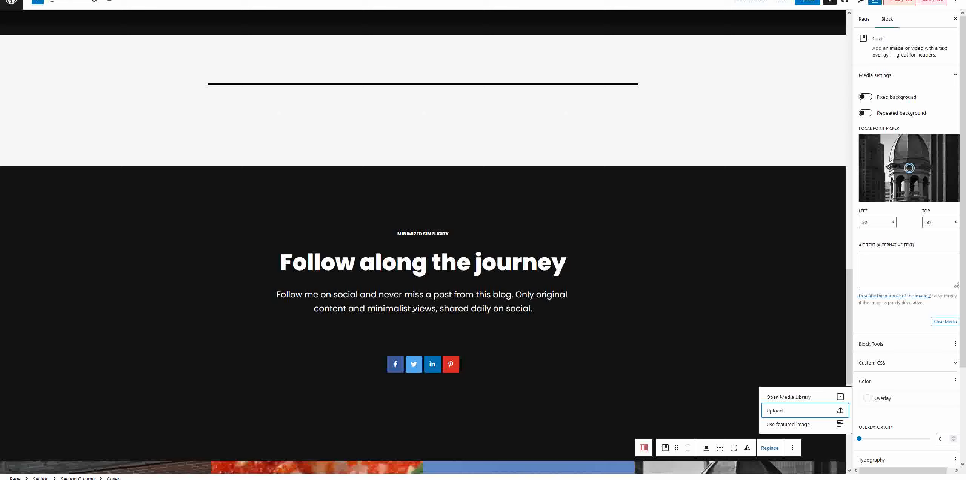
{"action": "left_click", "coordinate": [451, 306]}
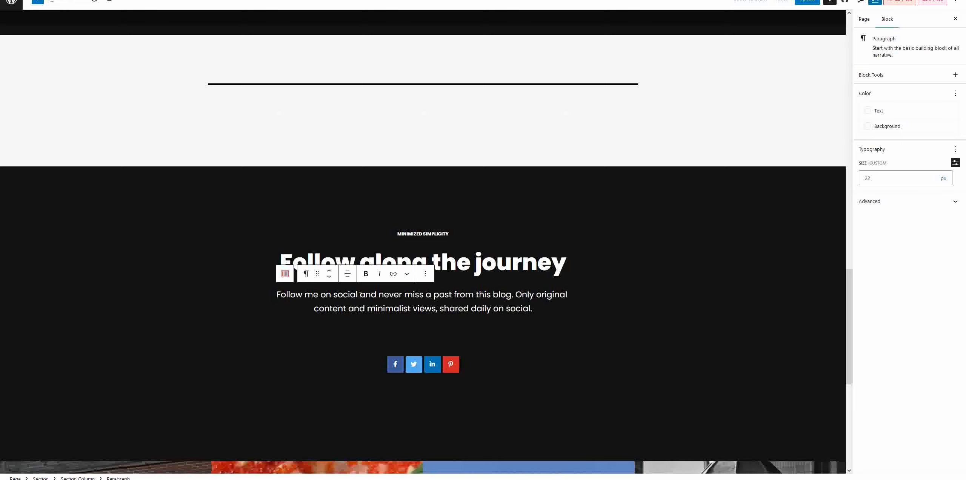
{"action": "type", "text": "s"}
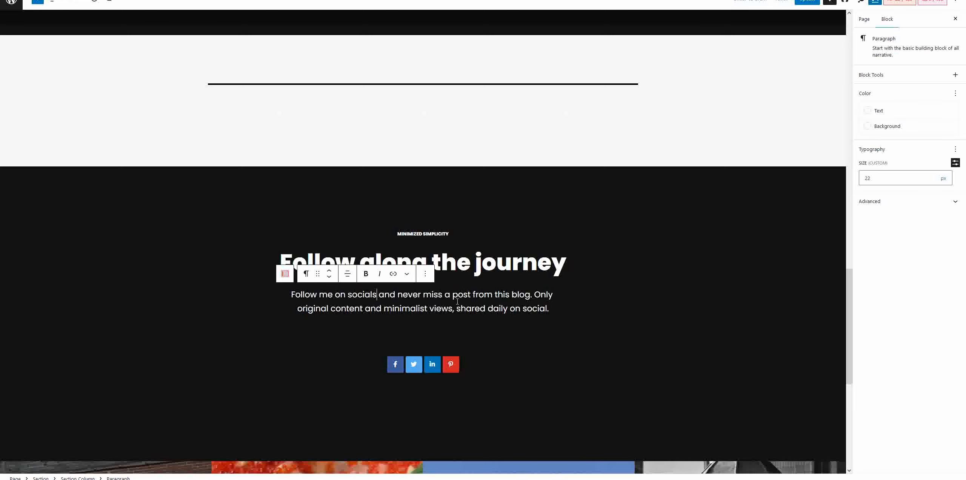
{"action": "left_click", "coordinate": [509, 297]}
{"action": "key", "text": "BackSpace"}
{"action": "key", "text": "BackSpace"}
{"action": "key", "text": "BackSpace"}
{"action": "key", "text": "BackSpace"}
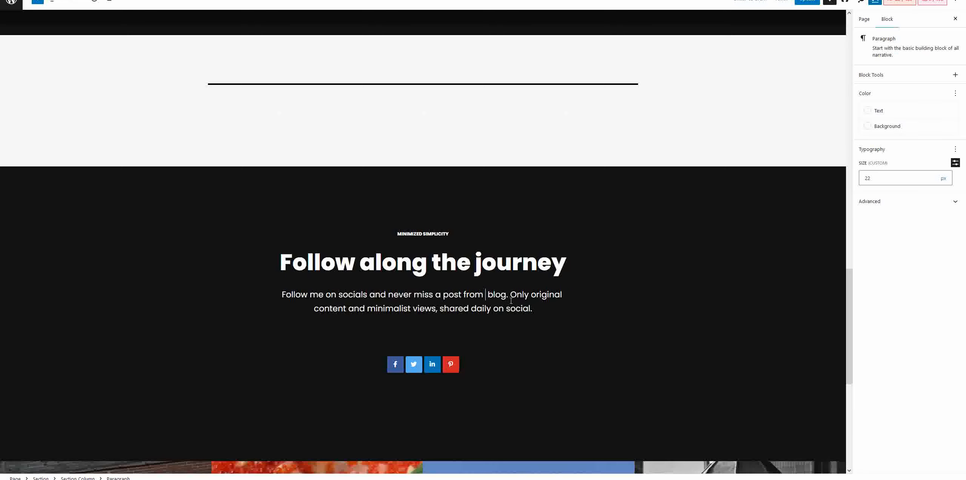
{"action": "type", "text": "my"}
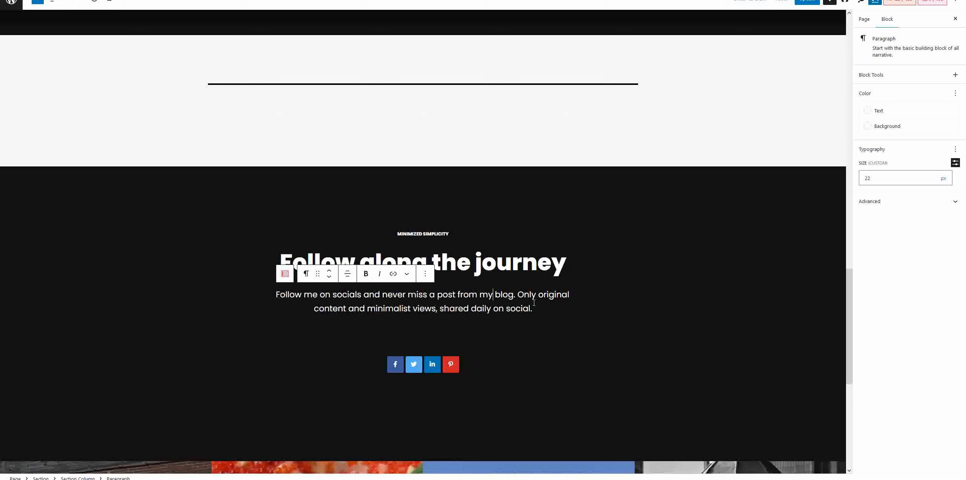
Delete the paragraph's second sentence, "Only original content and minimalist views, shared daily on social."
{"action": "mouse_move", "coordinate": [383, 319]}
{"action": "left_click_drag", "start_coordinate": [532, 308], "coordinate": [520, 295]}
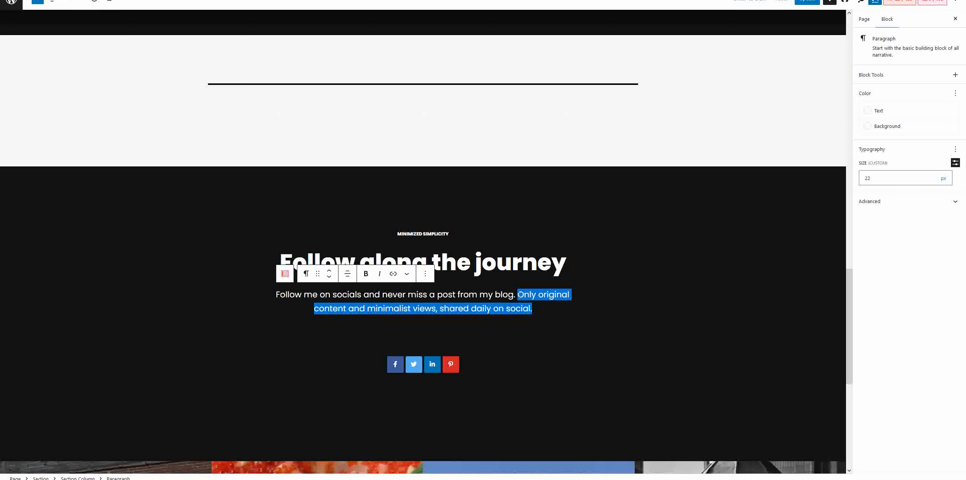
{"action": "key", "text": "BackSpace"}
{"action": "key", "text": "BackSpace"}
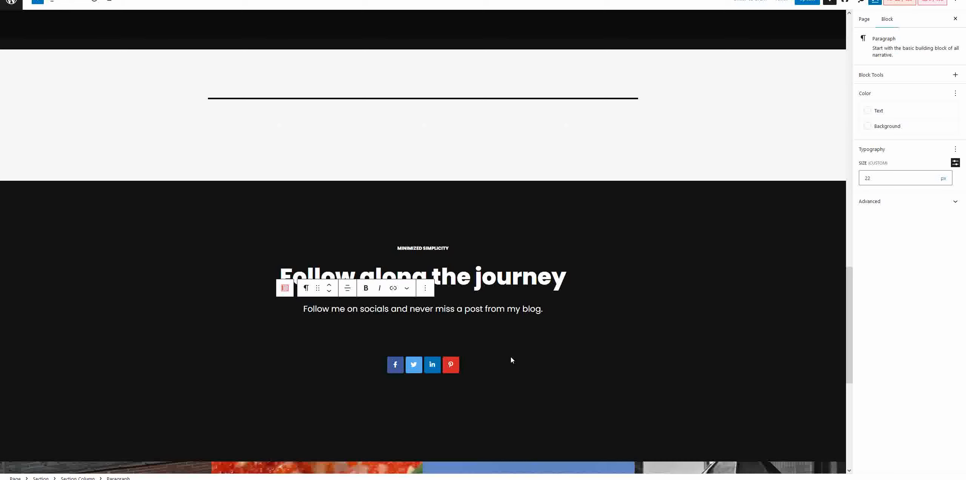
{"action": "left_click", "coordinate": [517, 229]}
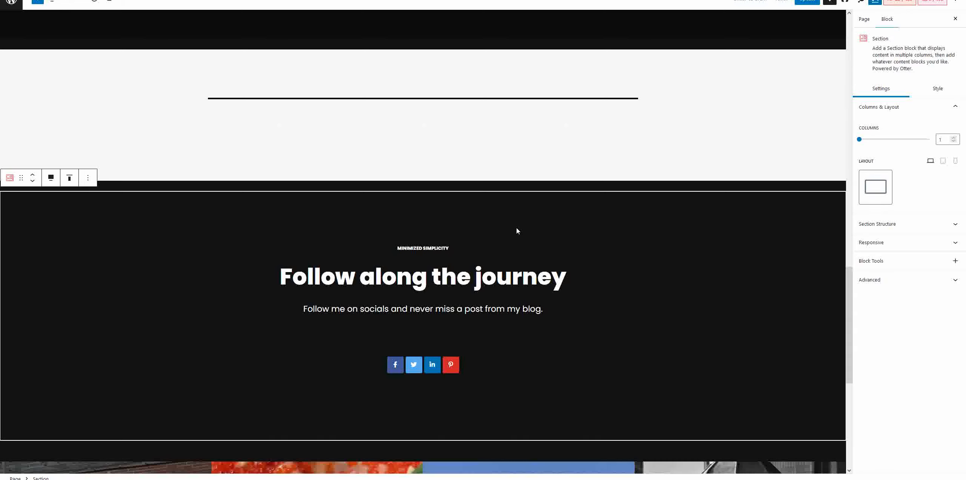
Turn off the Pinterest button in the Sharing Icons block below the paragraph
{"action": "left_click", "coordinate": [396, 368]}
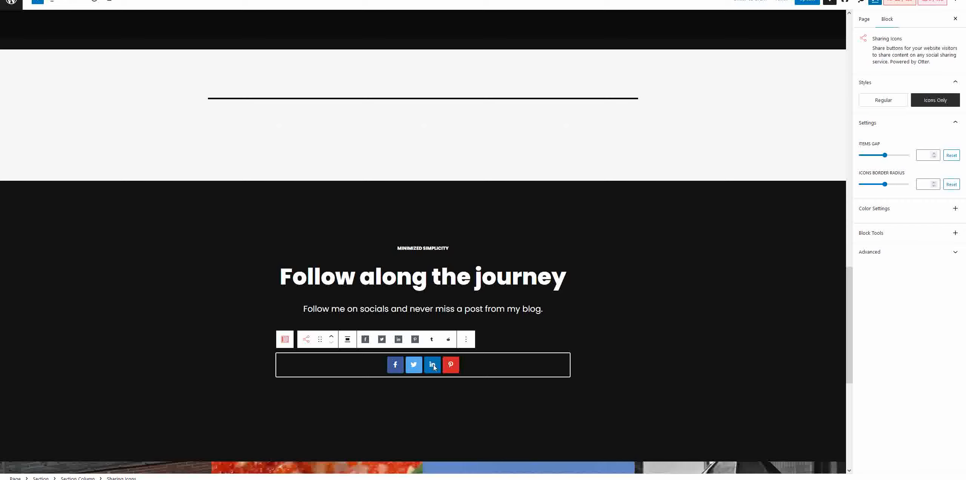
{"action": "right_click", "coordinate": [452, 364]}
{"action": "key", "text": "Escape"}
{"action": "left_click", "coordinate": [415, 340]}
{"action": "right_click", "coordinate": [415, 341]}
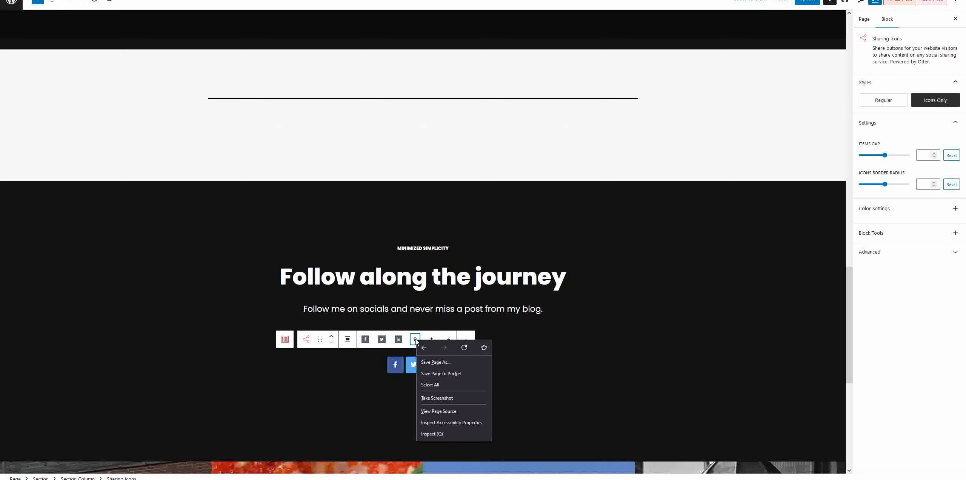
{"action": "left_click", "coordinate": [532, 344]}
{"action": "left_click", "coordinate": [531, 345]}
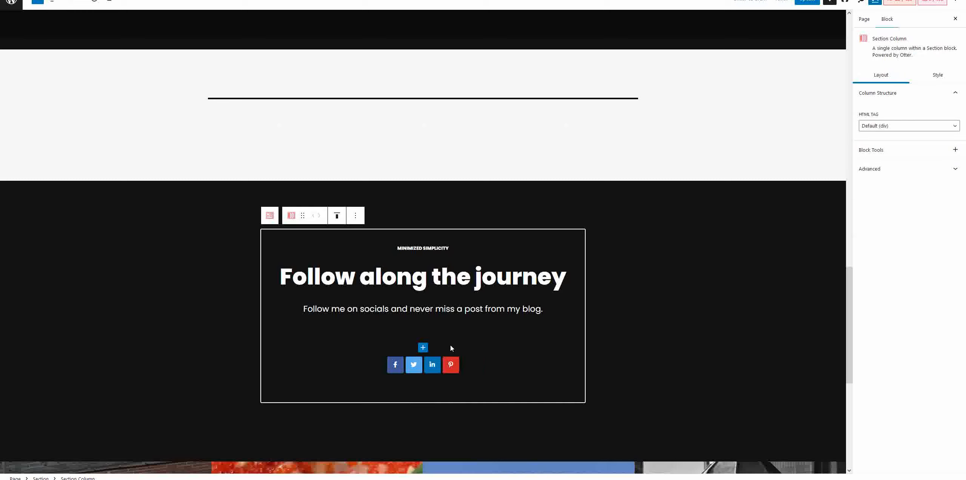
Try removing the whole Sharing Icons block, and undo the removal
{"action": "left_click", "coordinate": [452, 367]}
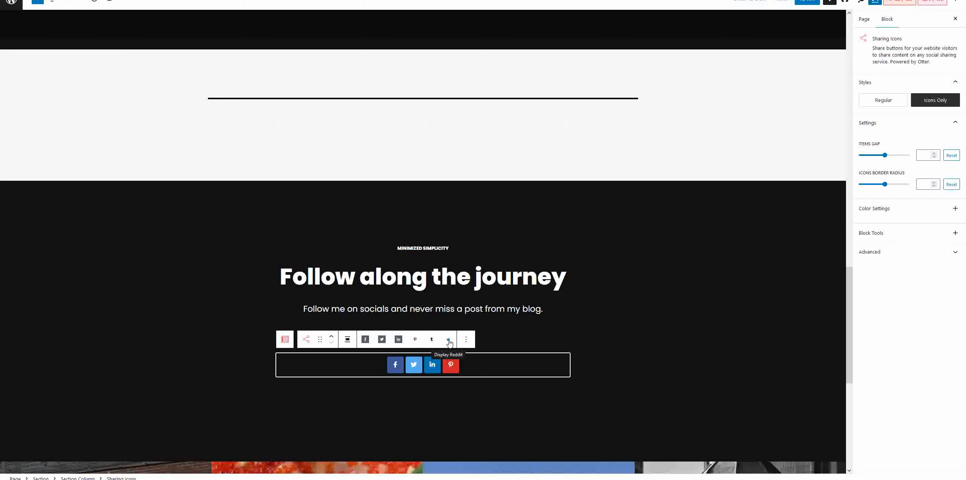
{"action": "left_click", "coordinate": [466, 342]}
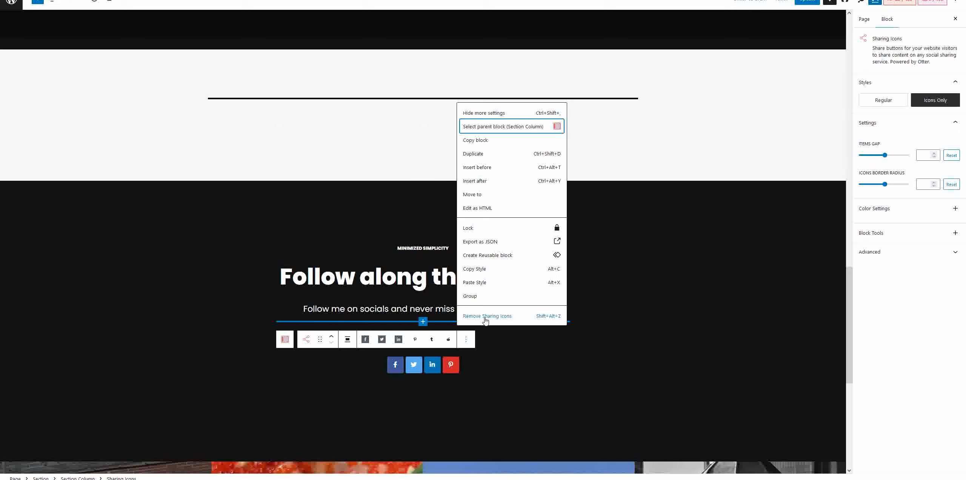
{"action": "left_click", "coordinate": [485, 319]}
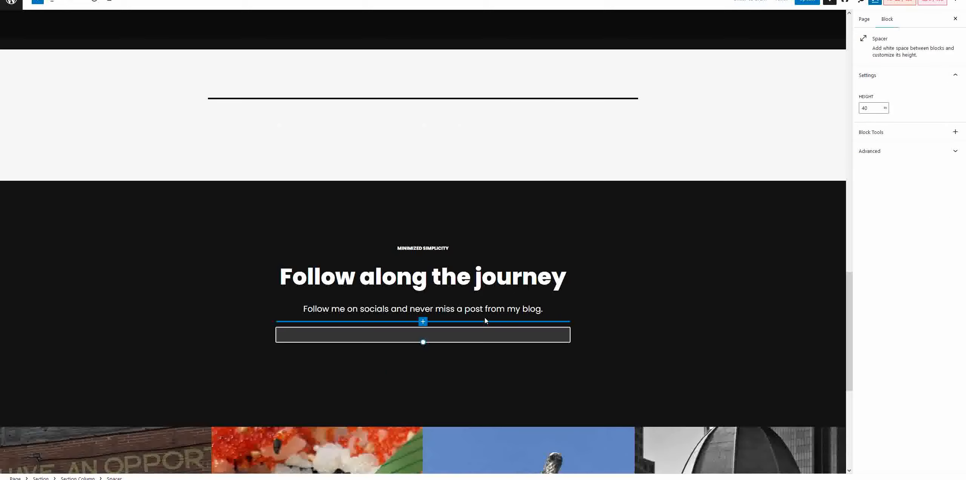
{"action": "left_click", "coordinate": [70, 5]}
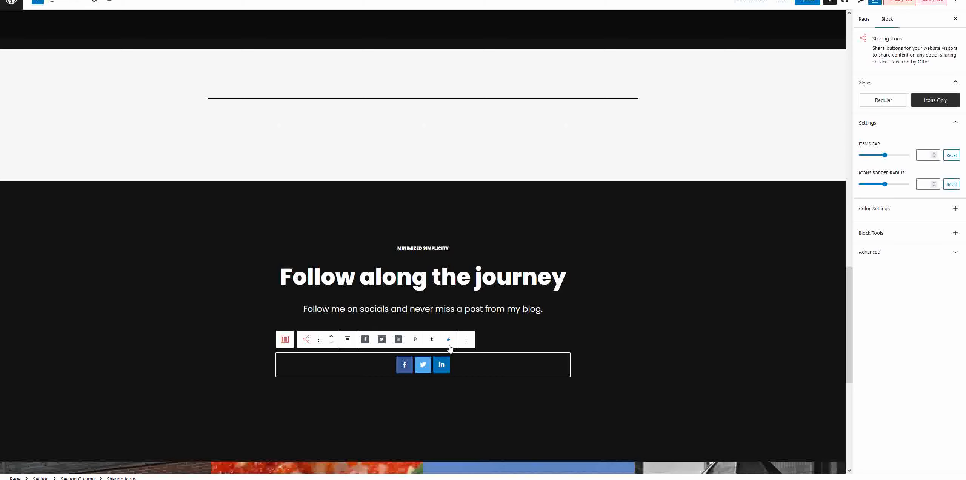
{"action": "left_click", "coordinate": [501, 337]}
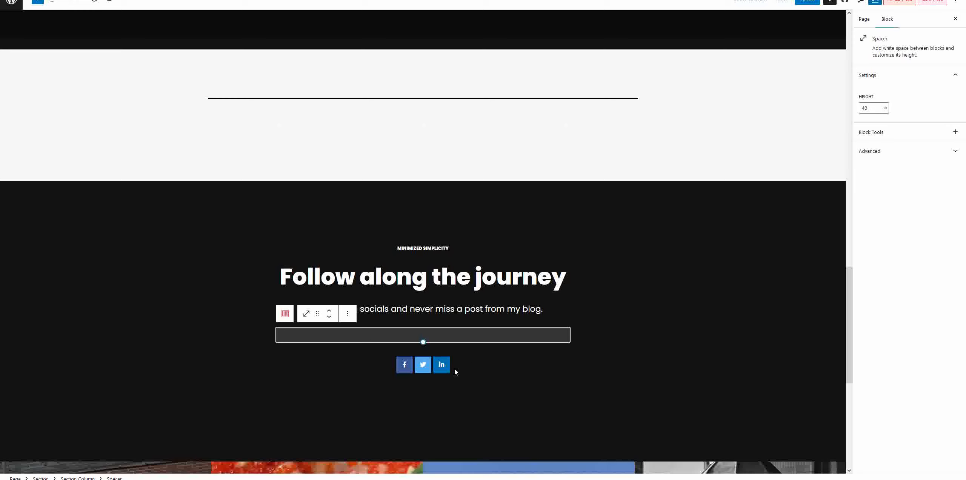